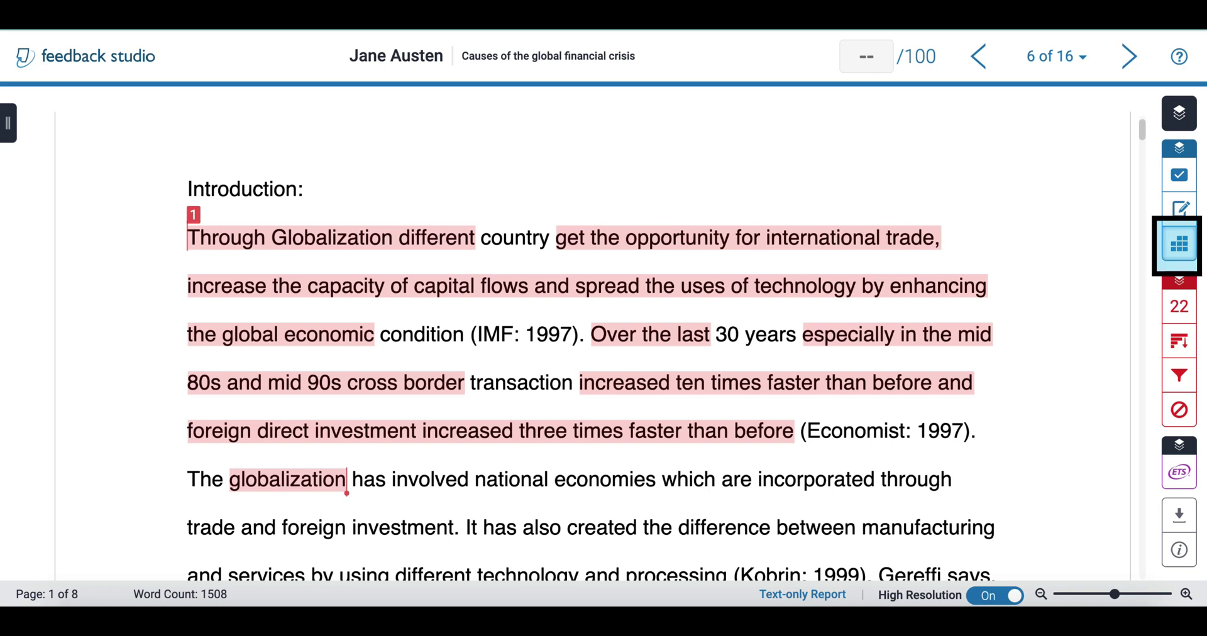
# - Create a new rubric named English Lit from the rubric manager and review its scoring method options
pyautogui.click(1178, 244)
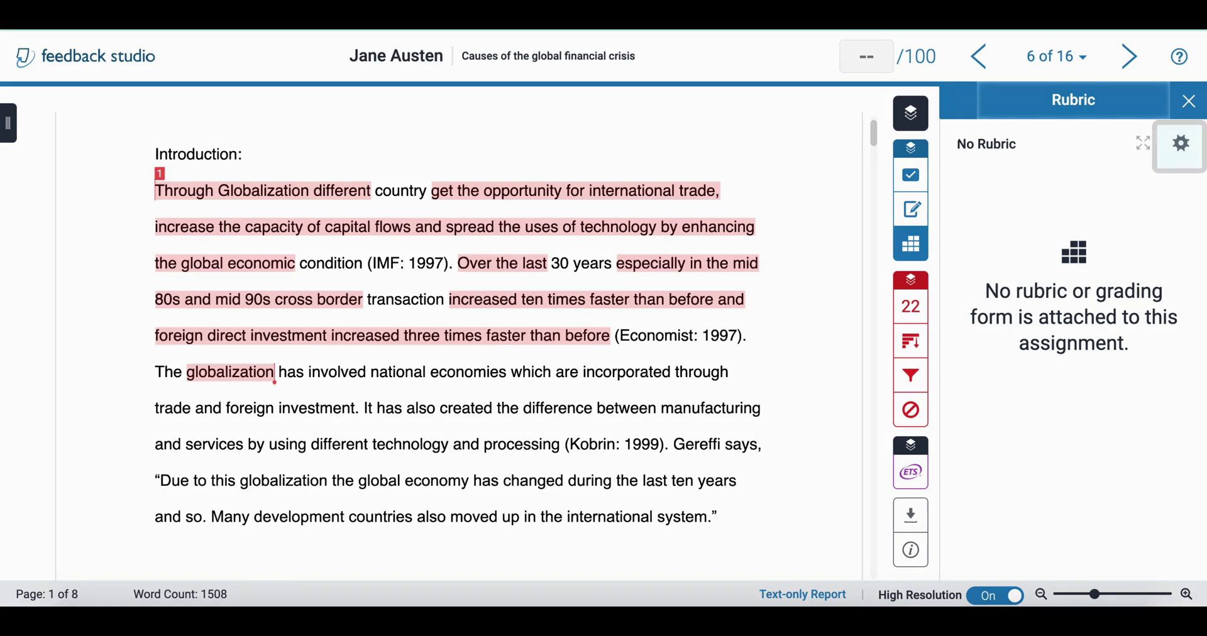
pyautogui.click(1180, 142)
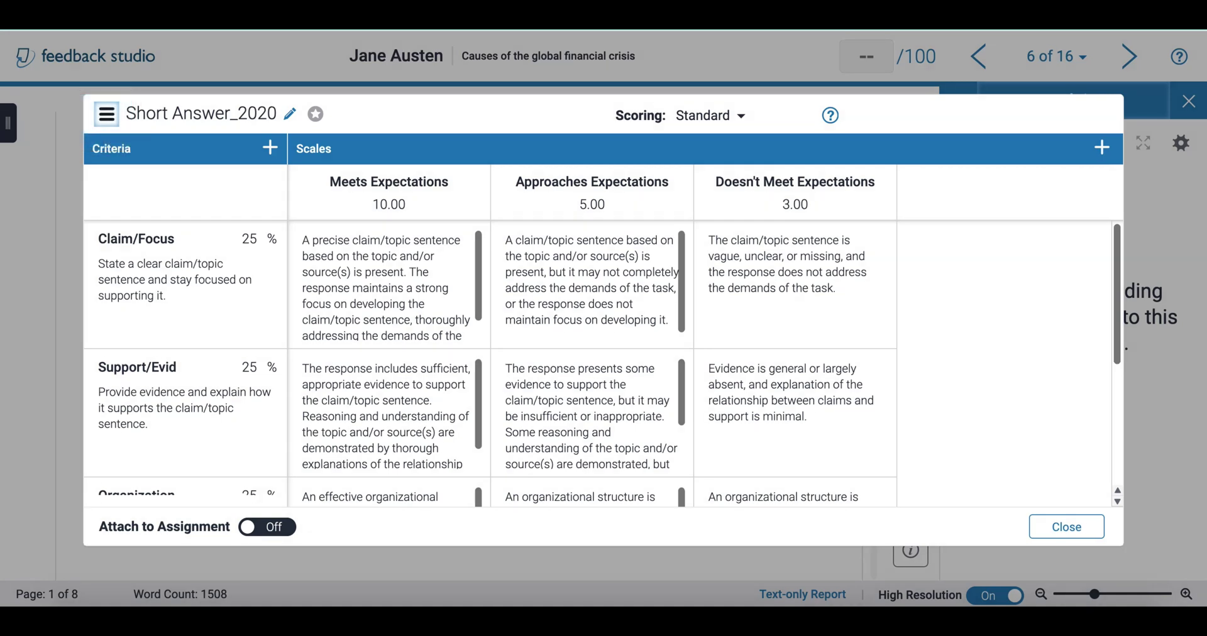
pyautogui.click(107, 114)
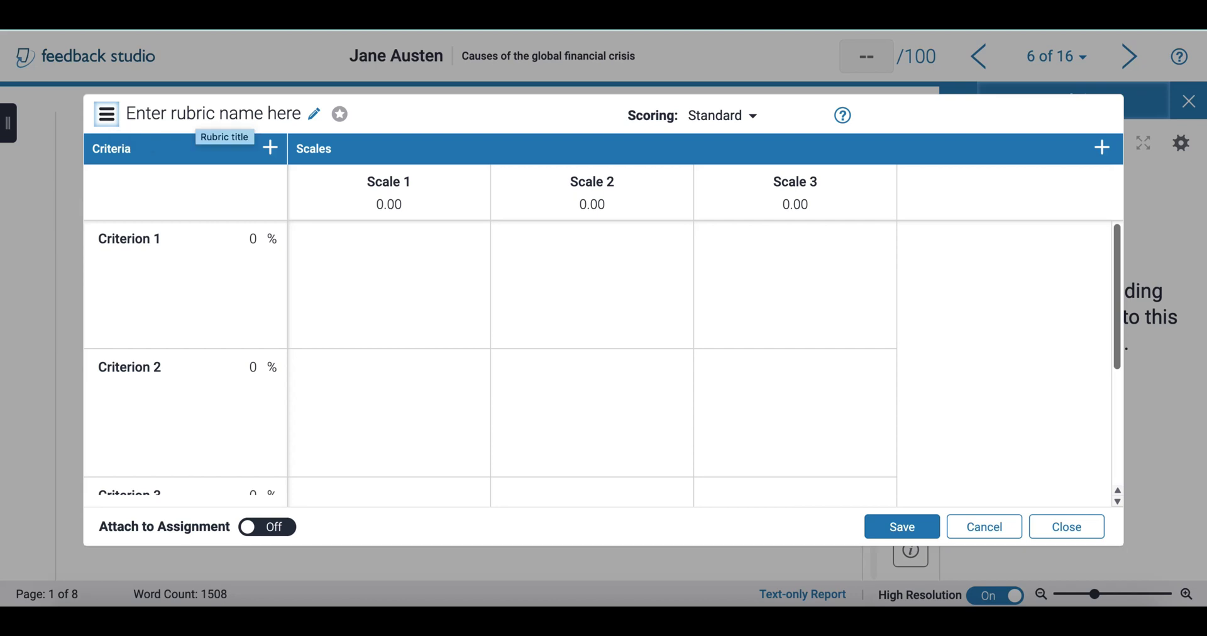
pyautogui.click(213, 114)
pyautogui.write('English Lit')
pyautogui.press('Return')
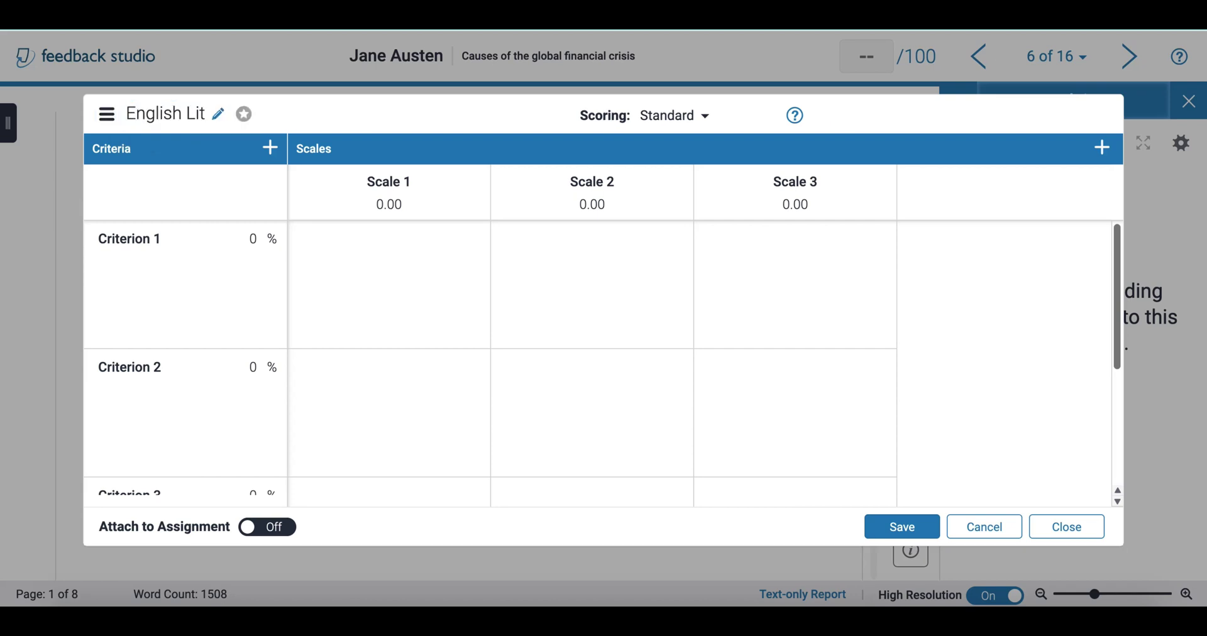
pyautogui.click(674, 116)
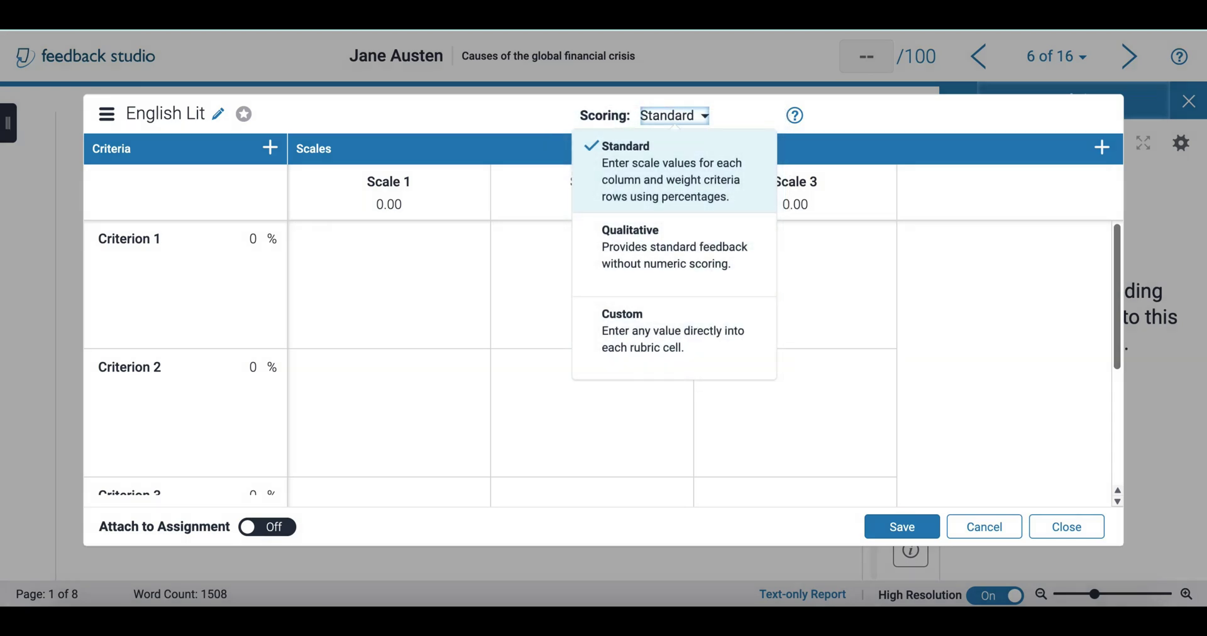
pyautogui.press('Escape')
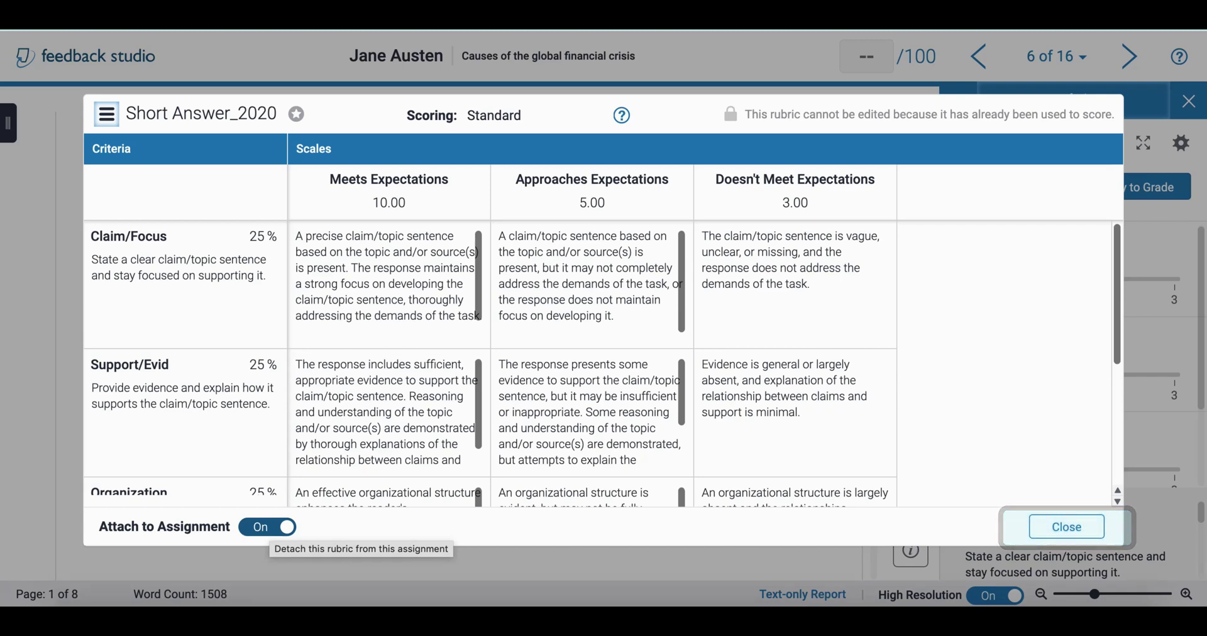
# - Rate Claim/Focus, Organization and Language as Meets Expectations, rate Support/Evid as Approaches Expectations, and apply the Short Answer_2020 rubric score to the grade
pyautogui.press('Escape')
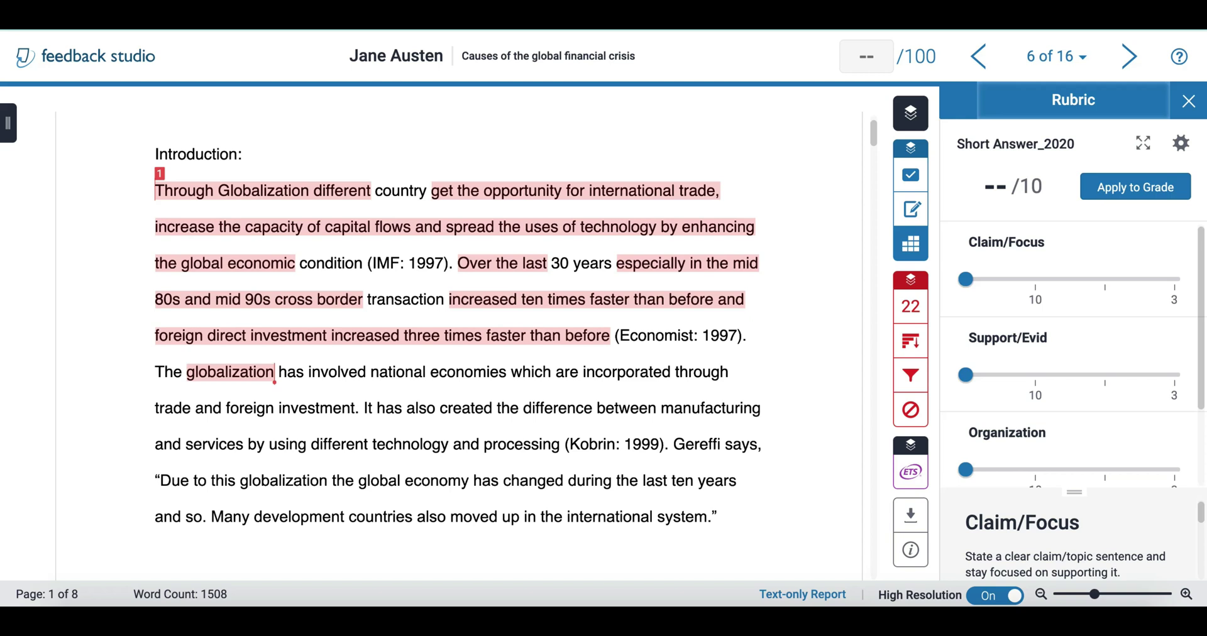
pyautogui.click(1035, 278)
pyautogui.click(1105, 374)
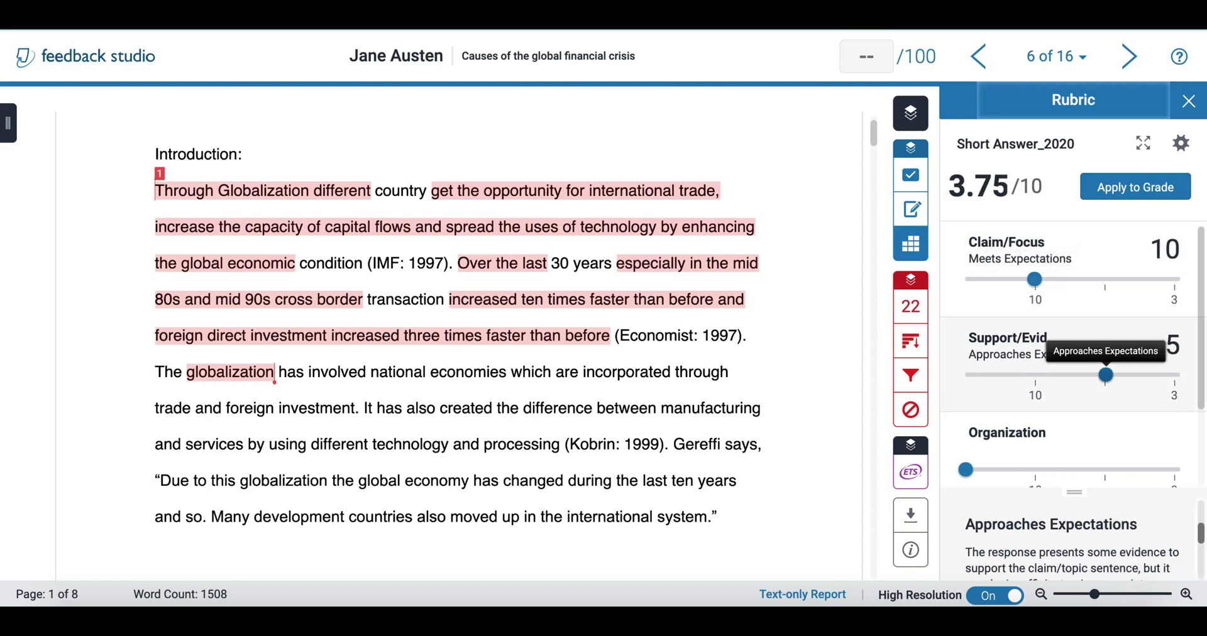
pyautogui.scroll(-2, 1068, 352)
pyautogui.click(1034, 356)
pyautogui.click(1035, 450)
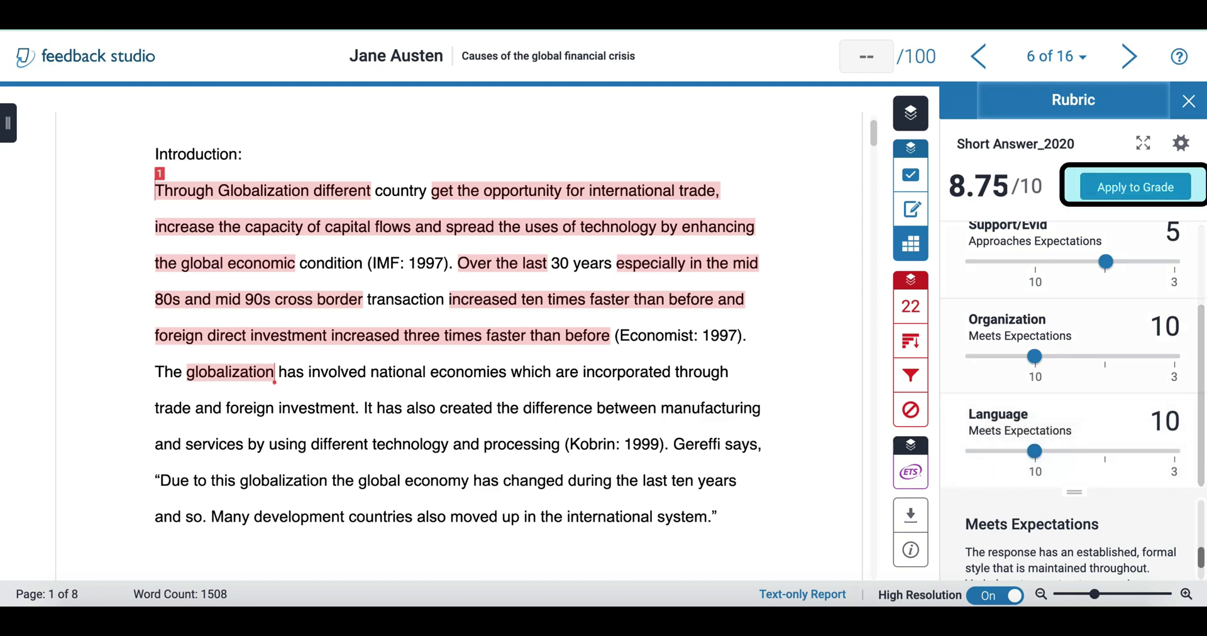
pyautogui.click(1135, 187)
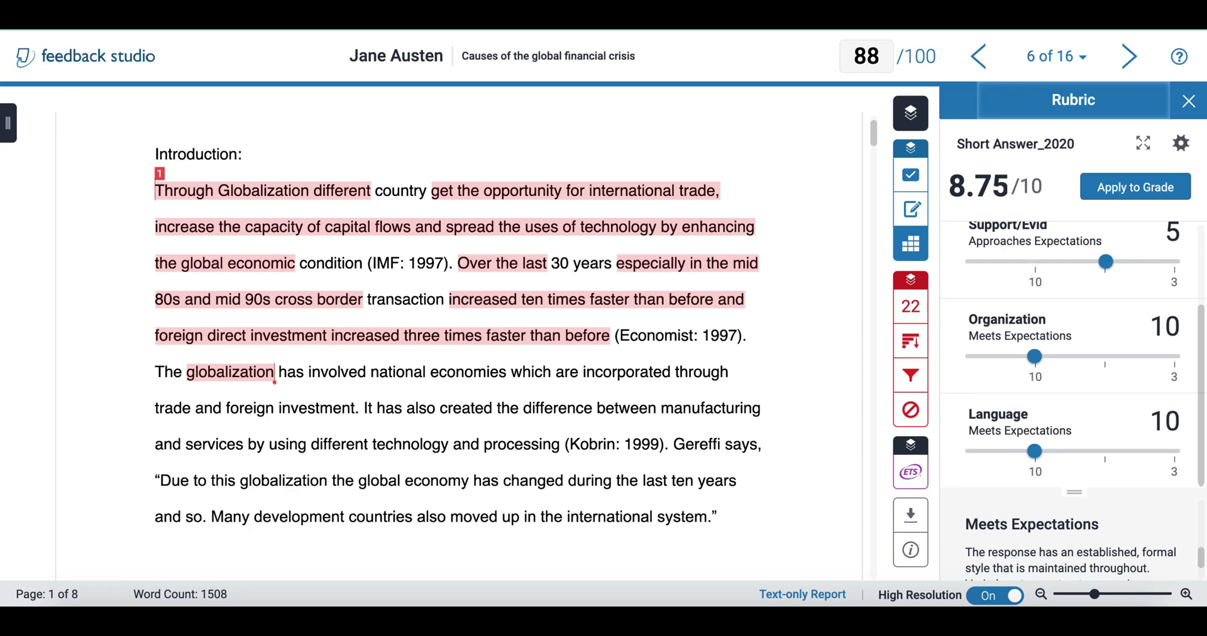
# - Create and save a grading form named English literature with Focus, Evidence and Organization criteria, and attach it to the assignment
pyautogui.click(1180, 143)
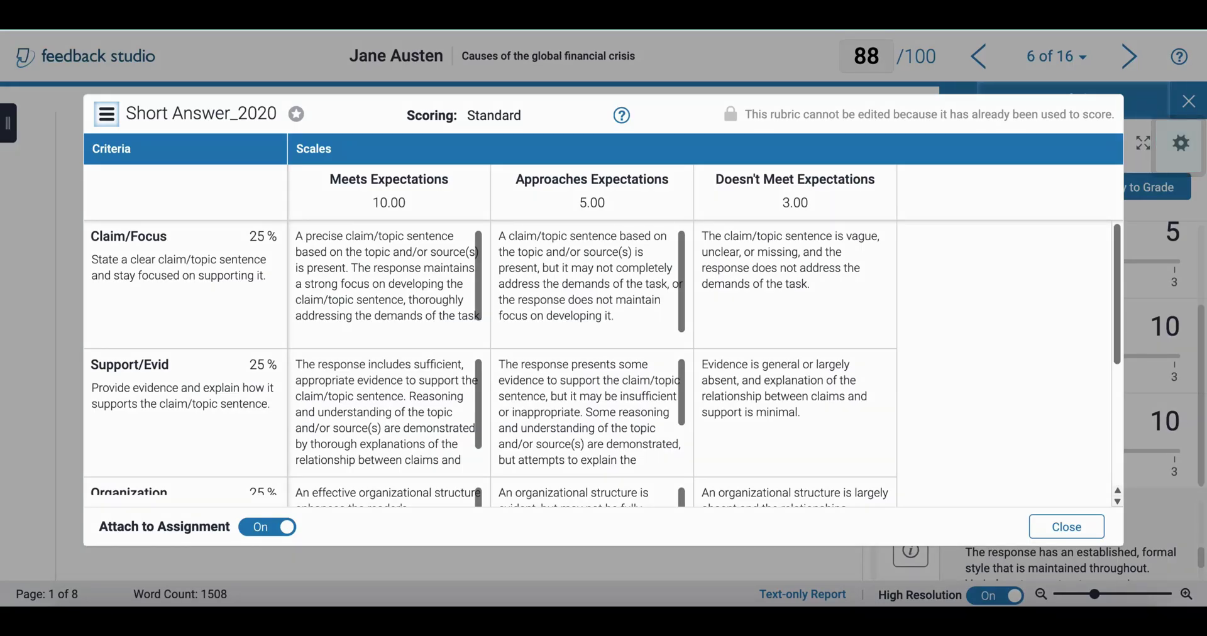
pyautogui.click(106, 113)
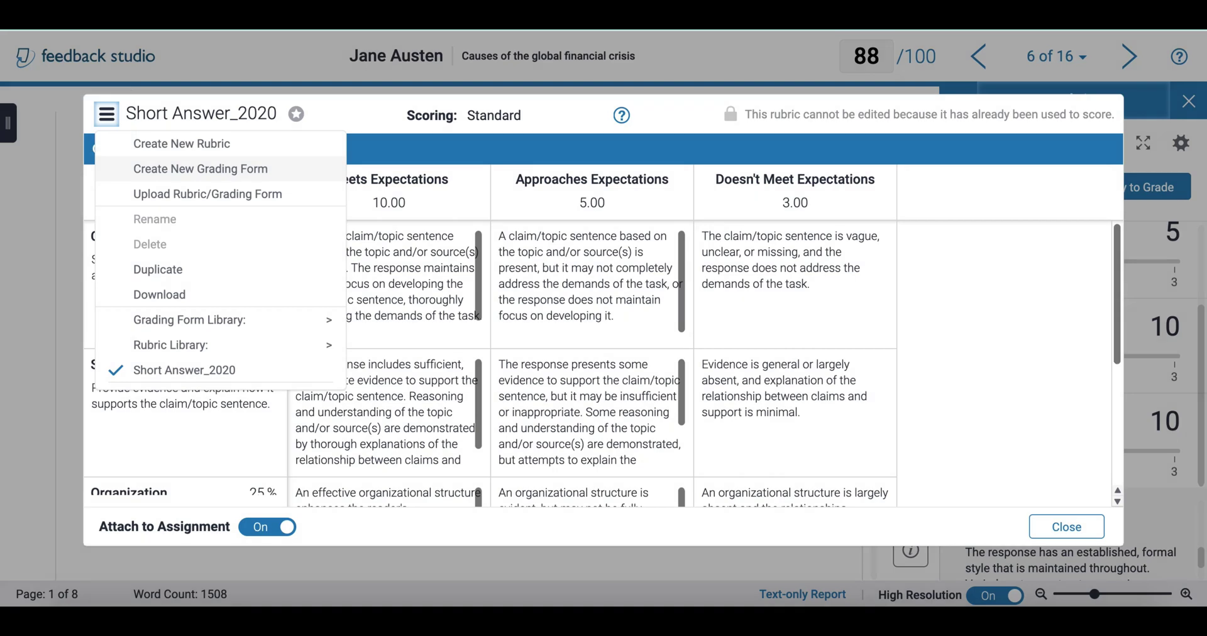
pyautogui.click(201, 169)
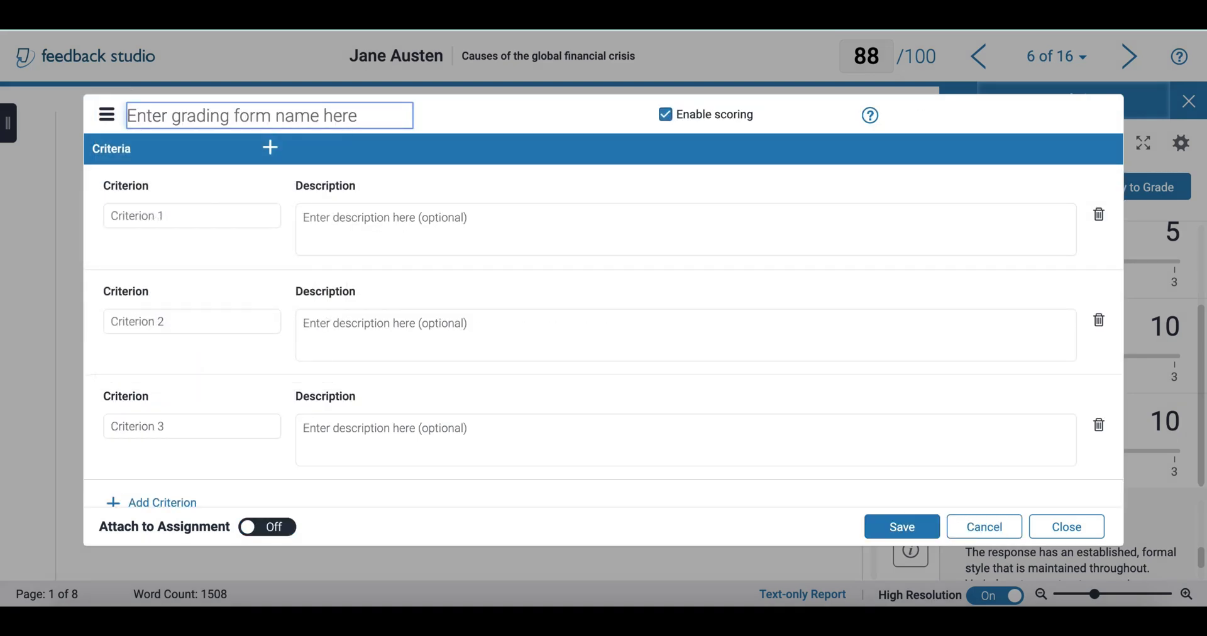
pyautogui.write('English literature')
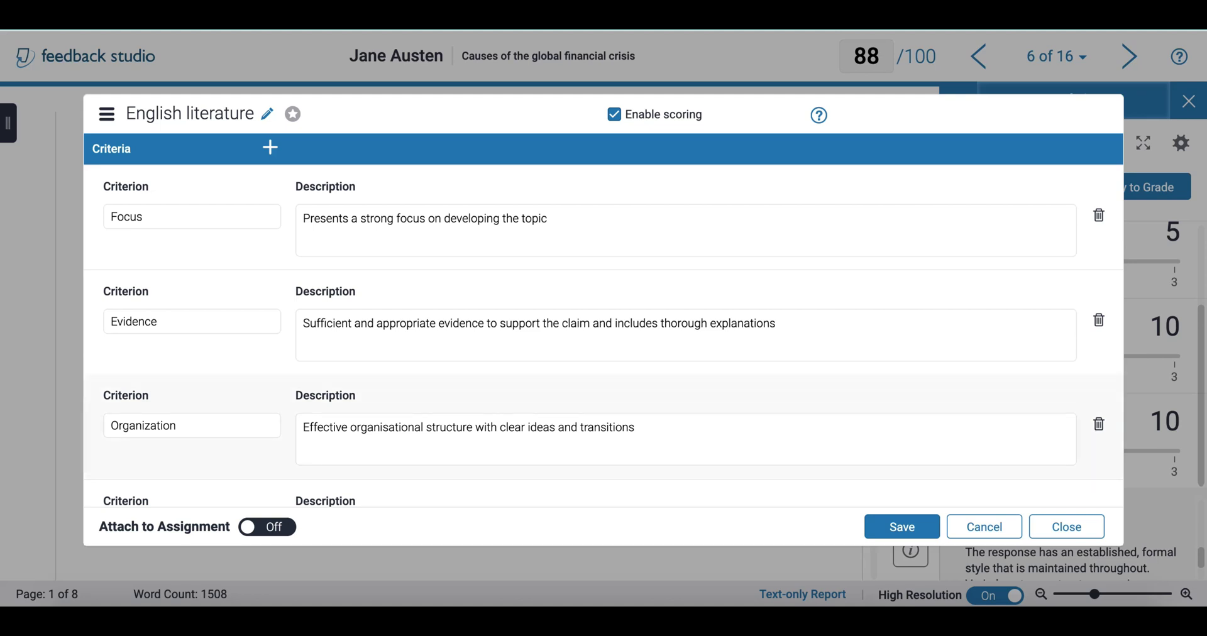
pyautogui.click(901, 527)
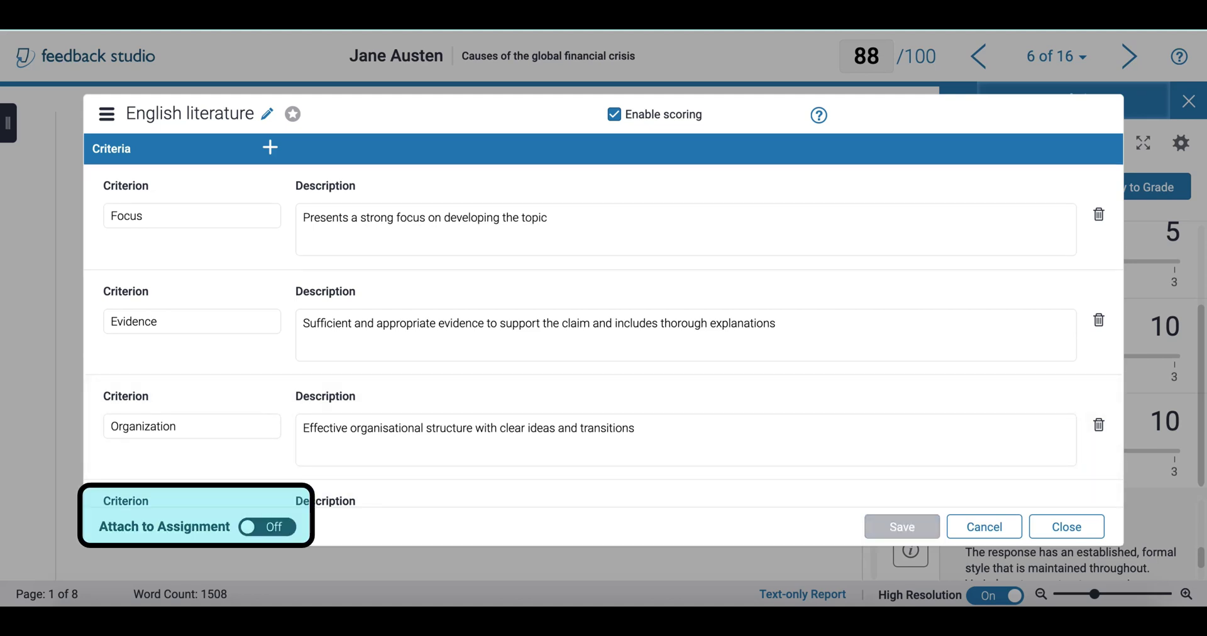
pyautogui.click(267, 527)
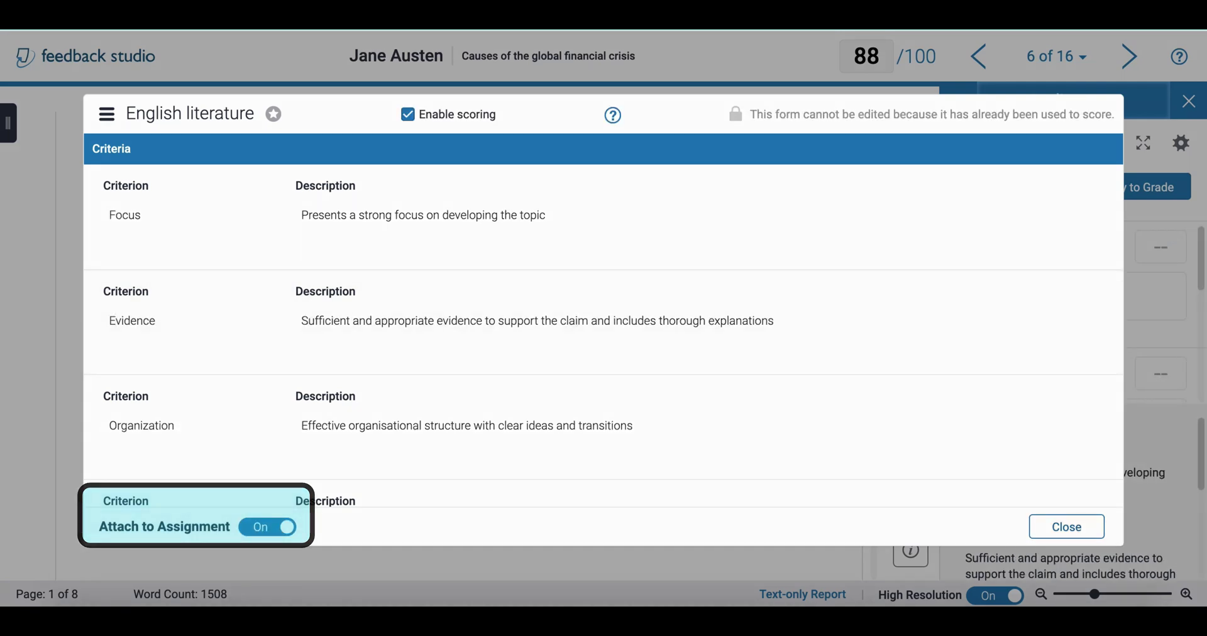
pyautogui.press('Escape')
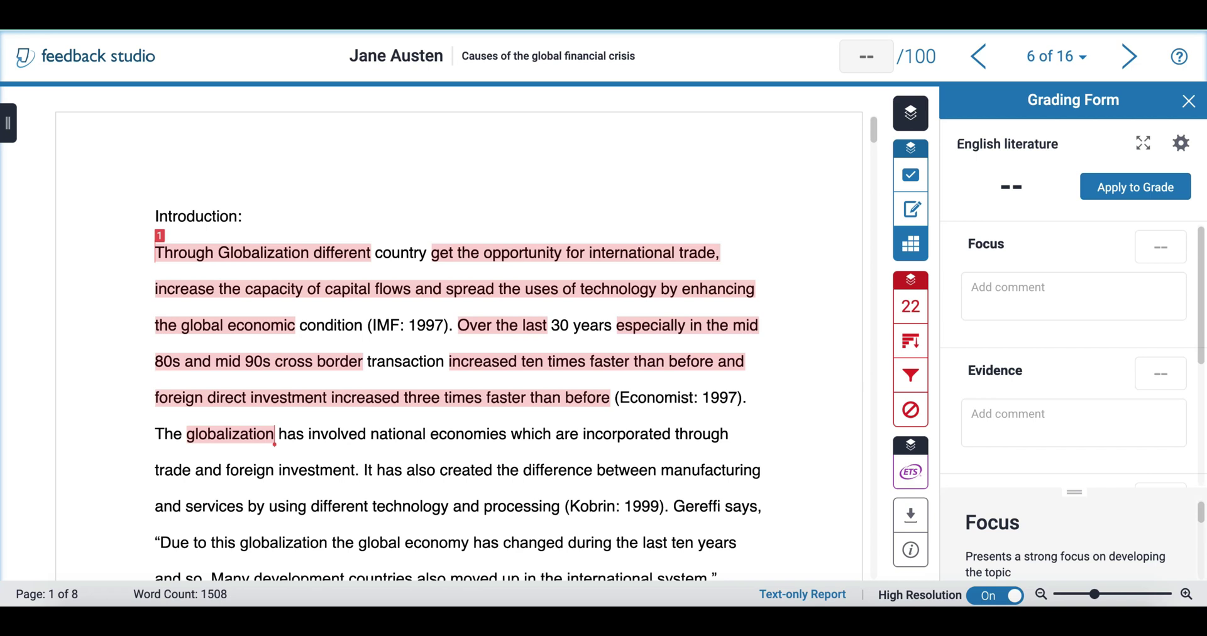
# - Score the paper on the grading form with Focus 15, Evidence 25, Organization 20 and Language 20
pyautogui.click(1159, 247)
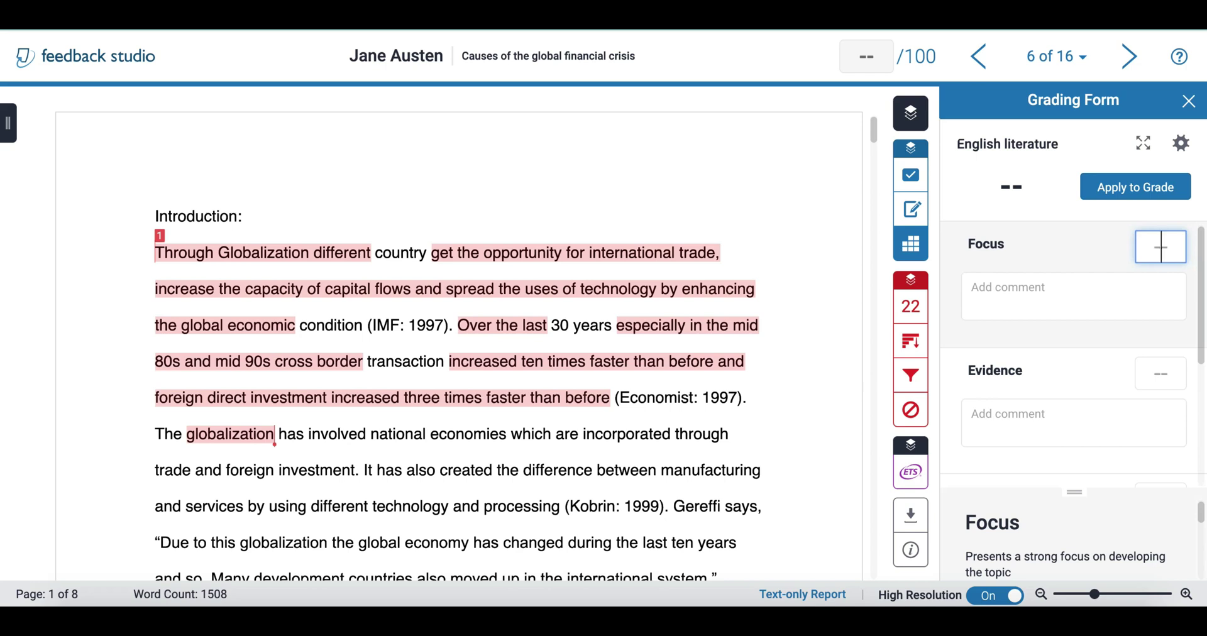
pyautogui.write('15')
pyautogui.click(1159, 374)
pyautogui.write('25')
pyautogui.scroll(-4, 1073, 352)
pyautogui.click(1160, 261)
pyautogui.write('20')
pyautogui.click(1159, 388)
pyautogui.write('20')
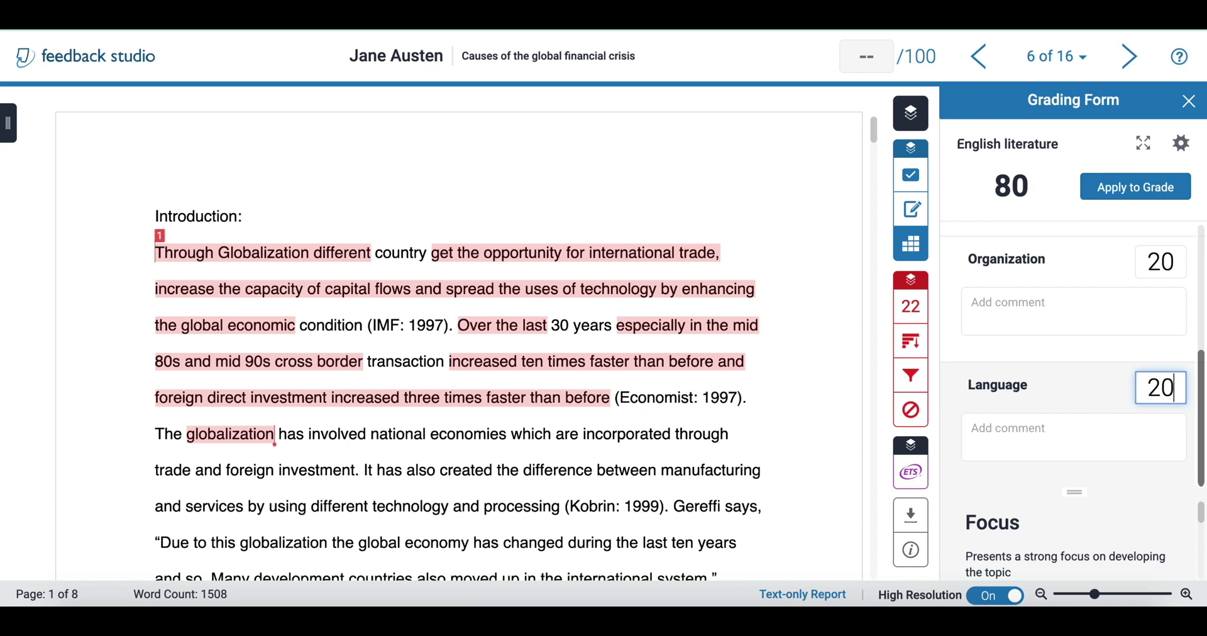
# - Add the comment "Great job" to the Organization criterion and apply the grading form's total to the grade
pyautogui.click(971, 303)
pyautogui.write('Great job')
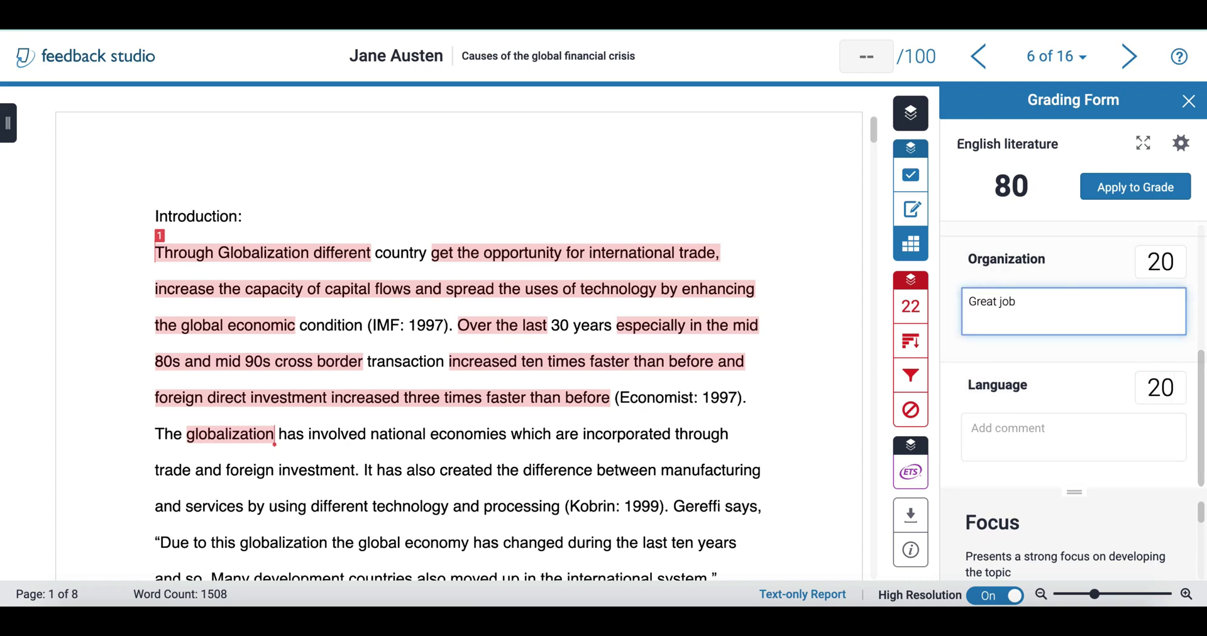
pyautogui.click(1135, 187)
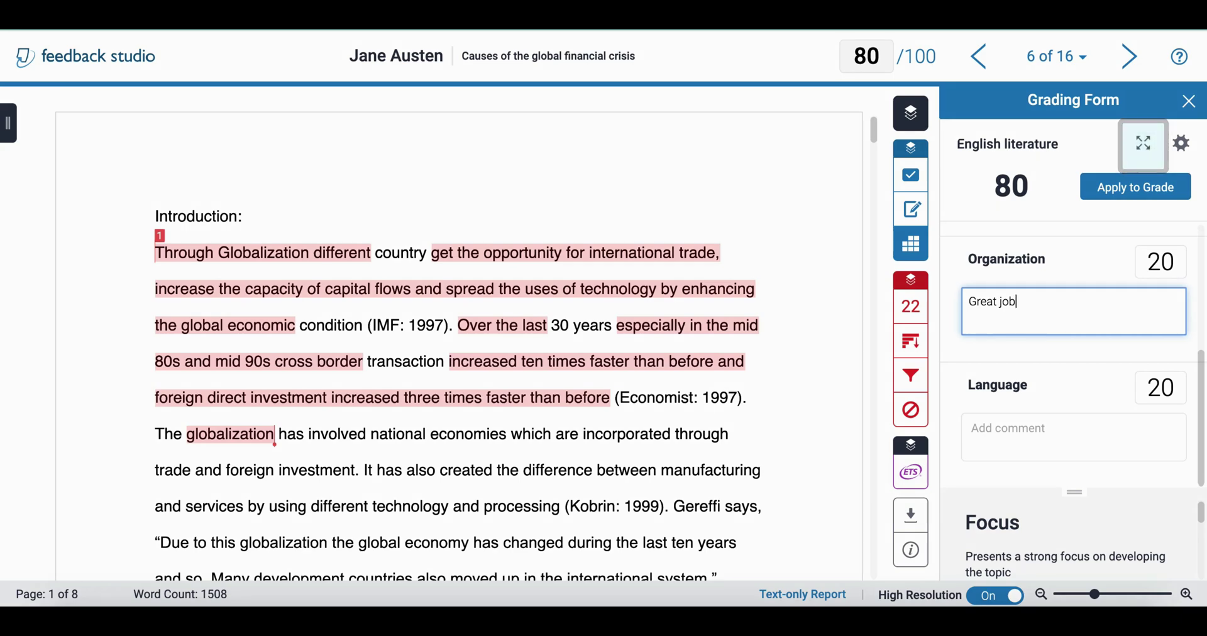
# - Expand the English literature grading form to its full view and open the Focus score for editing
pyautogui.click(1143, 142)
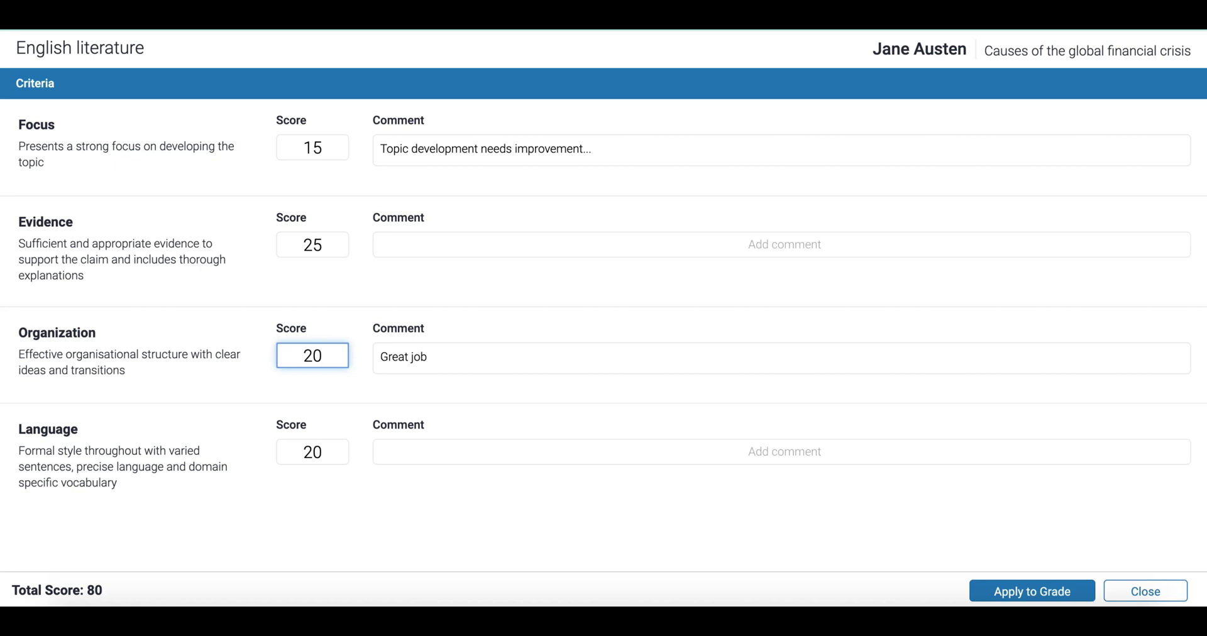
pyautogui.click(312, 147)
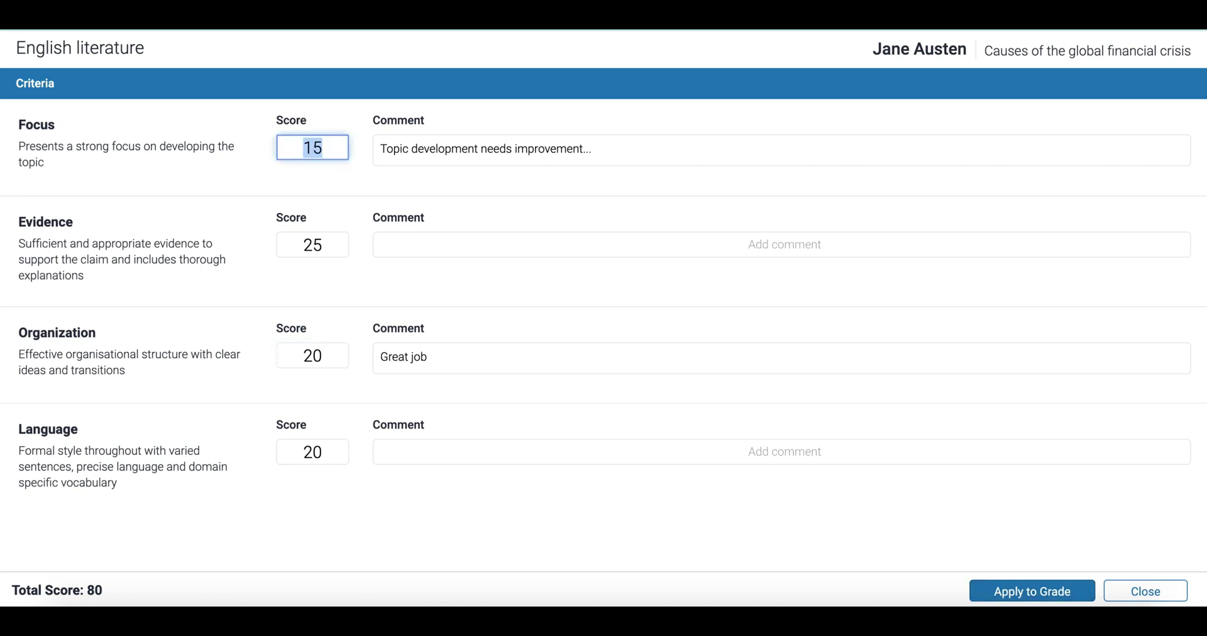